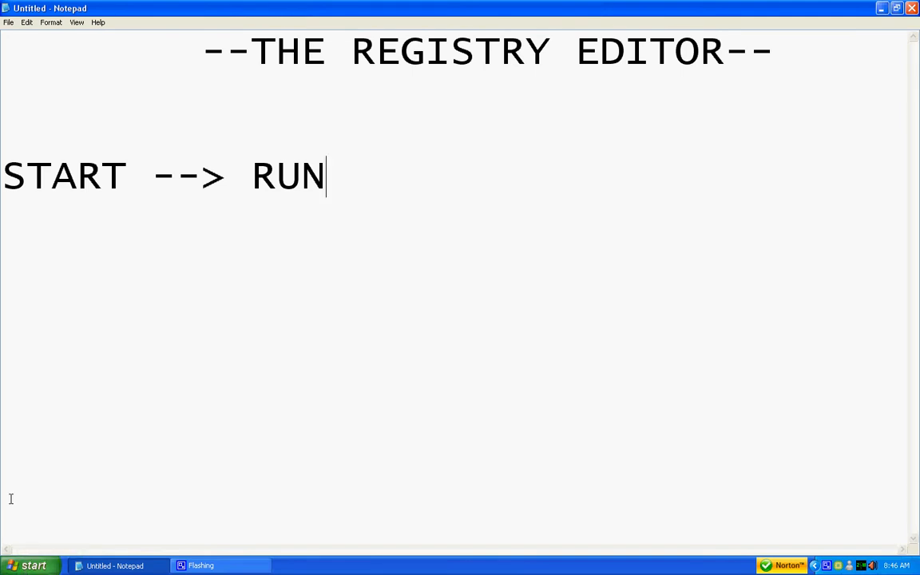
- Launch the Registry Editor from the Start menu's Run prompt with regedit
{"action": "left_click", "coordinate": [27, 566]}
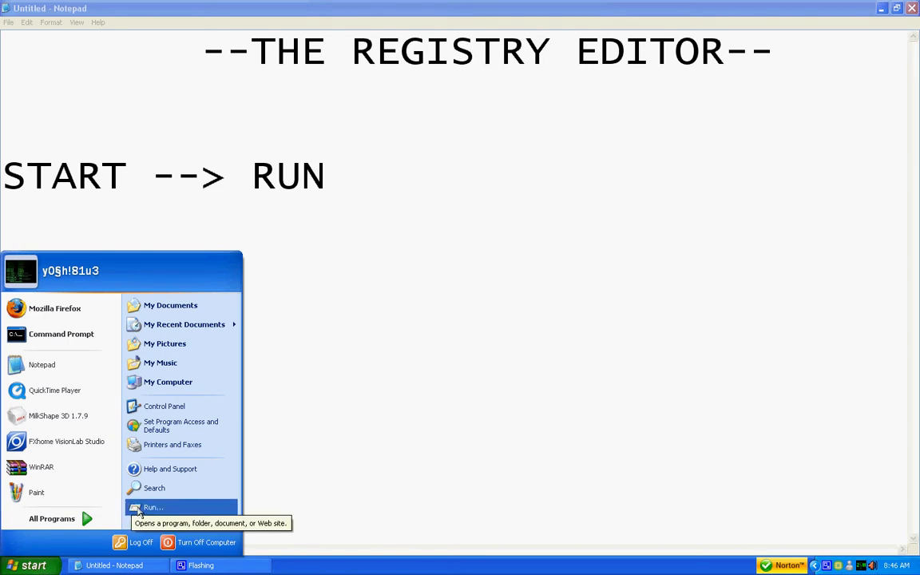
{"action": "left_click", "coordinate": [144, 509]}
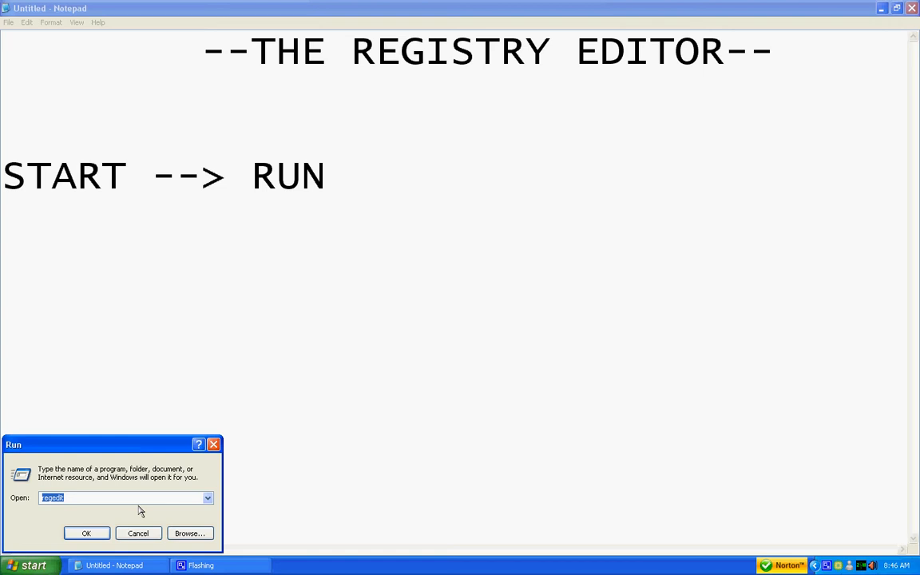
{"action": "key", "text": "Return"}
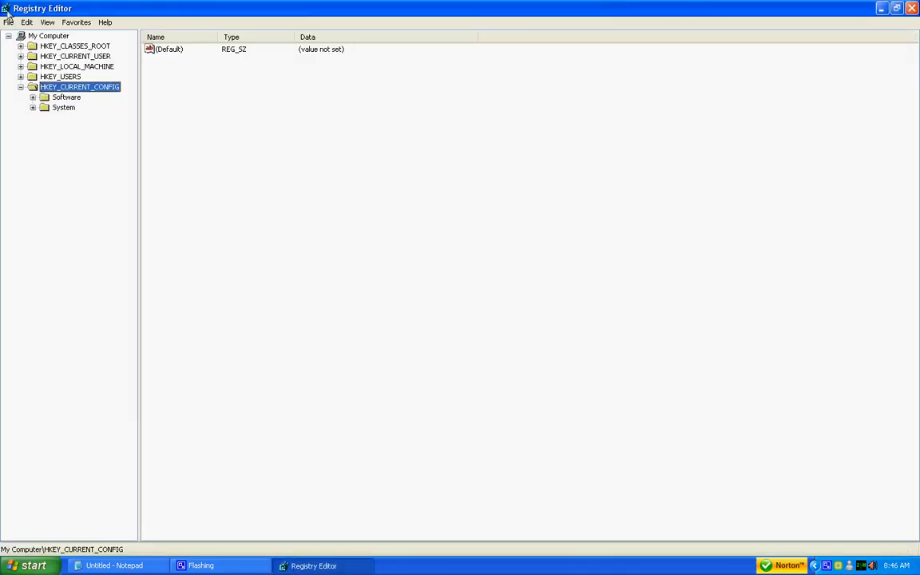
- Collapse HKEY_CURRENT_CONFIG so only the five root keys remain listed
{"action": "left_click", "coordinate": [20, 86]}
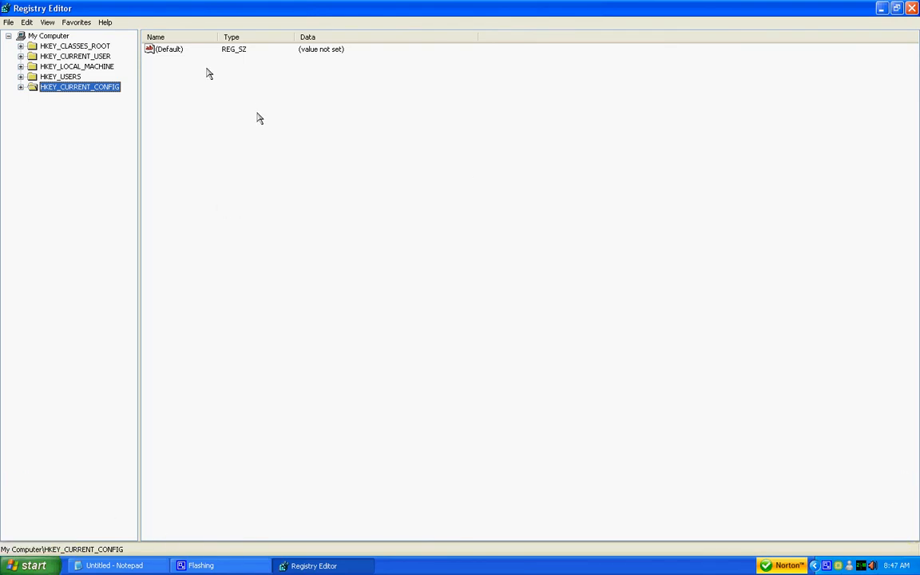
- Select HKEY_CLASSES_ROOT, then HKEY_CURRENT_USER, to view each root key's contents
{"action": "left_click", "coordinate": [107, 48]}
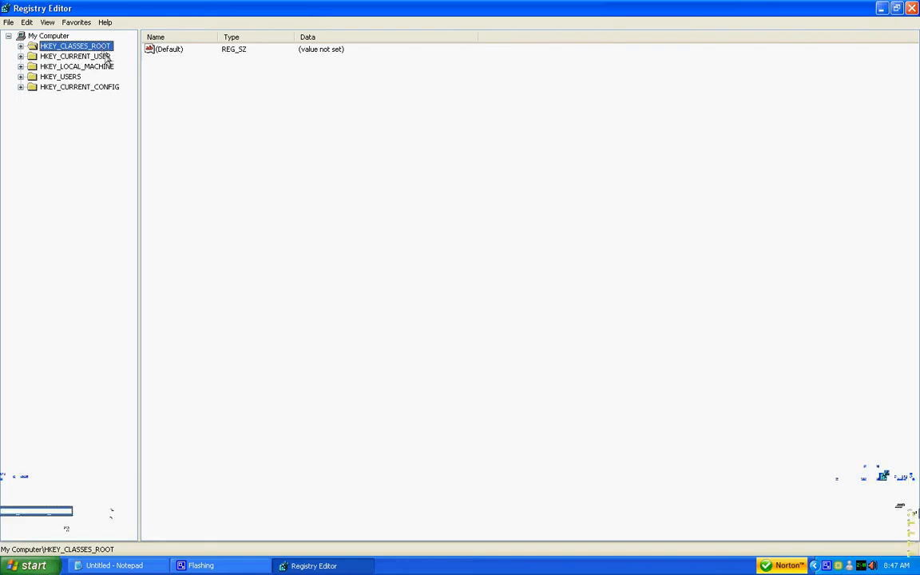
{"action": "left_click", "coordinate": [94, 56]}
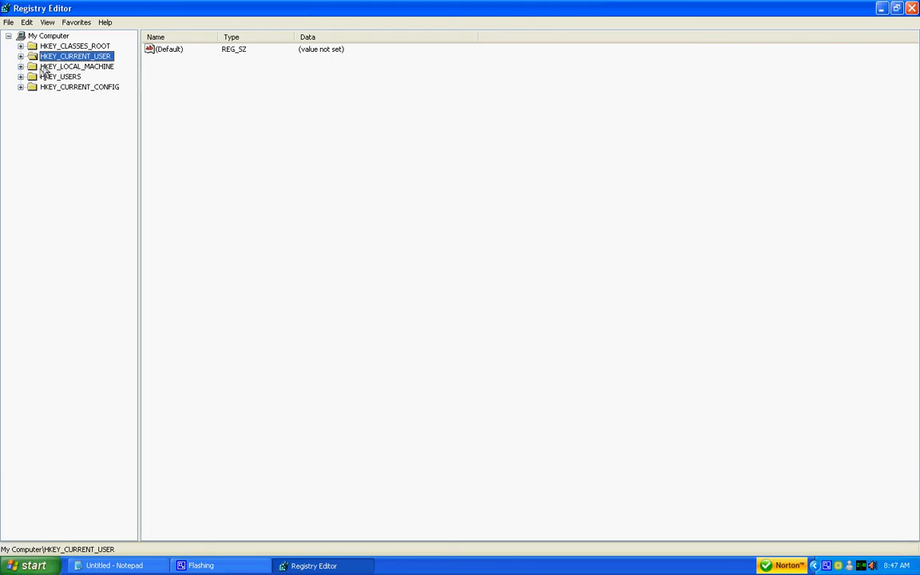
- Select HKEY_LOCAL_MACHINE, then HKEY_USERS, to view each root key's contents
{"action": "left_click", "coordinate": [49, 68]}
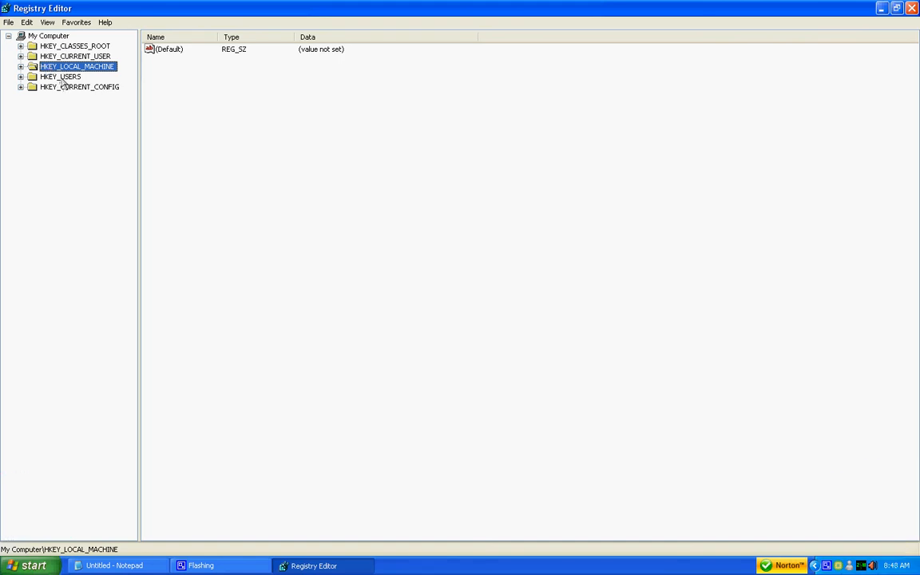
{"action": "left_click", "coordinate": [63, 78]}
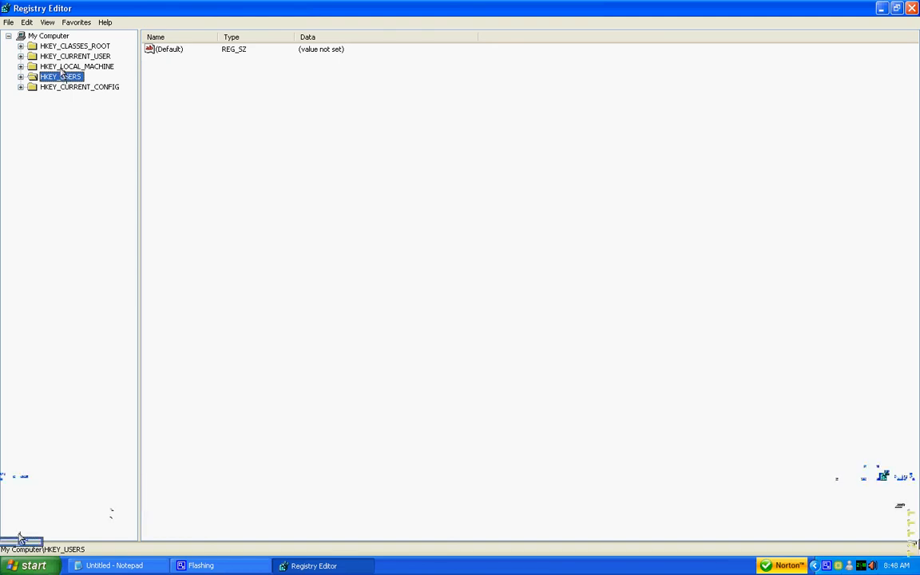
- Select HKEY_CURRENT_CONFIG to view its unset default value
{"action": "left_click", "coordinate": [56, 88]}
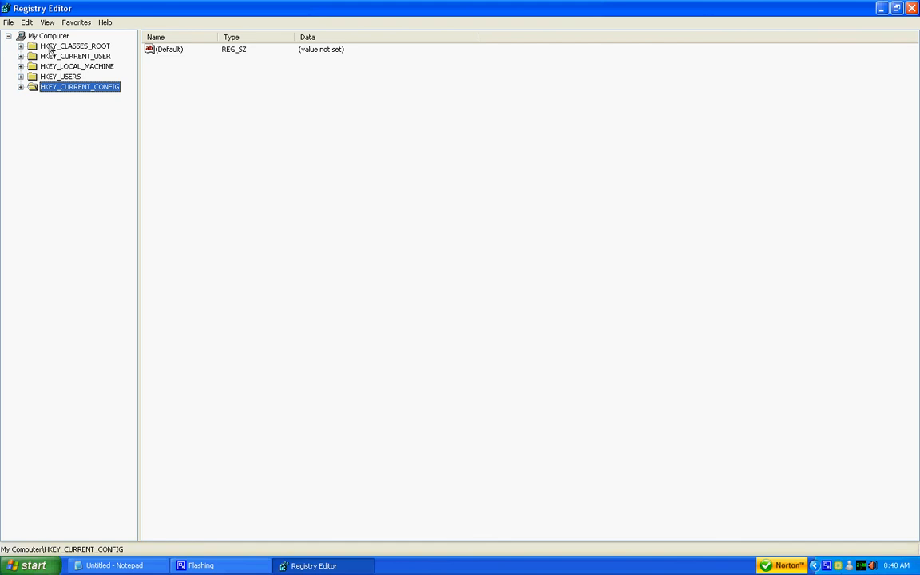
{"action": "left_click", "coordinate": [21, 46]}
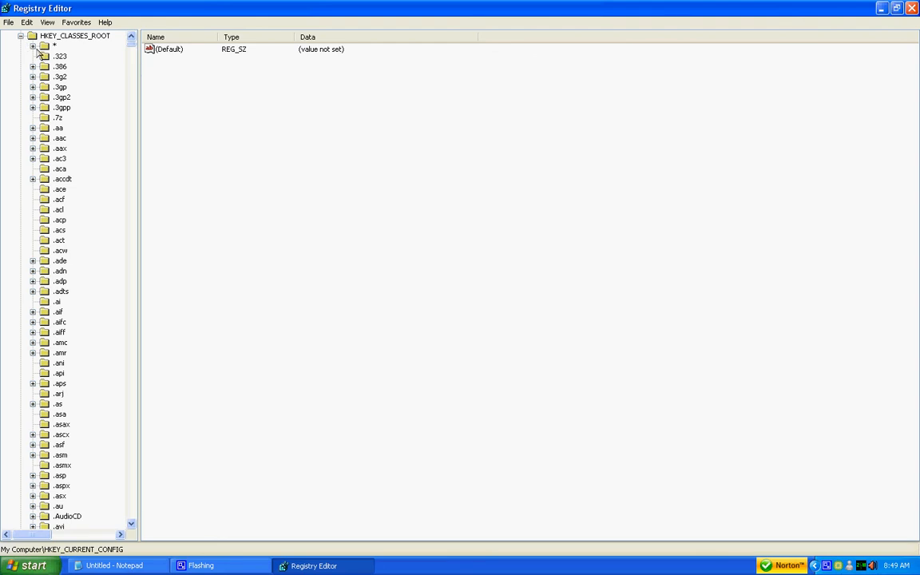
{"action": "left_click", "coordinate": [33, 46]}
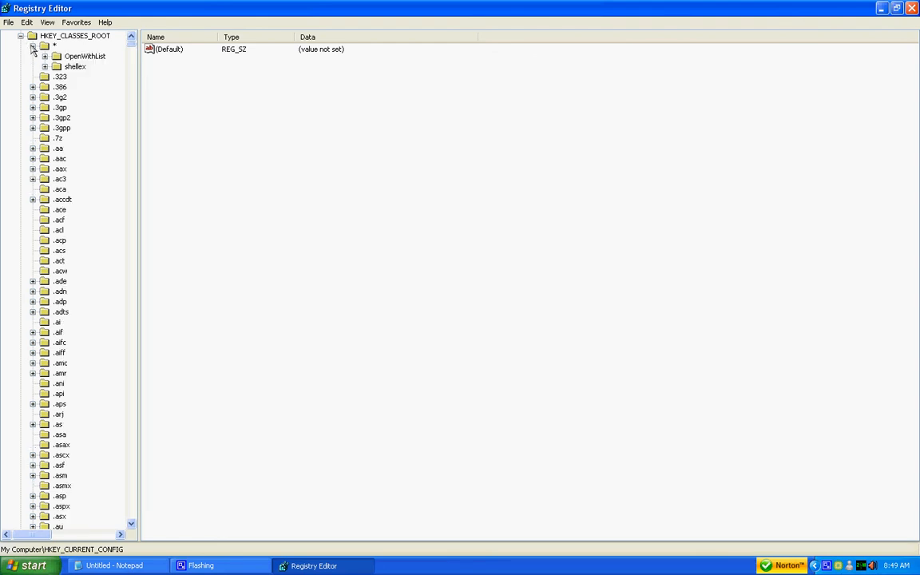
{"action": "left_click", "coordinate": [32, 45]}
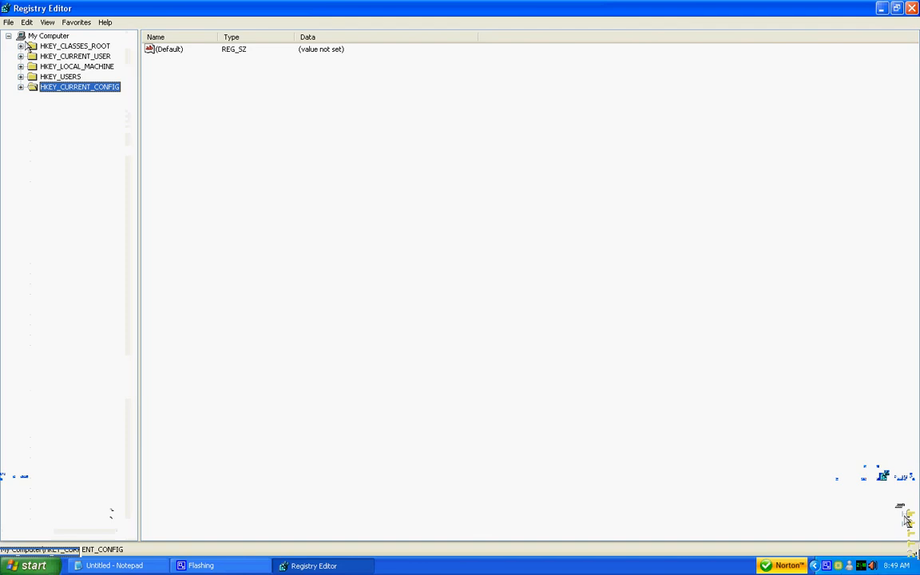